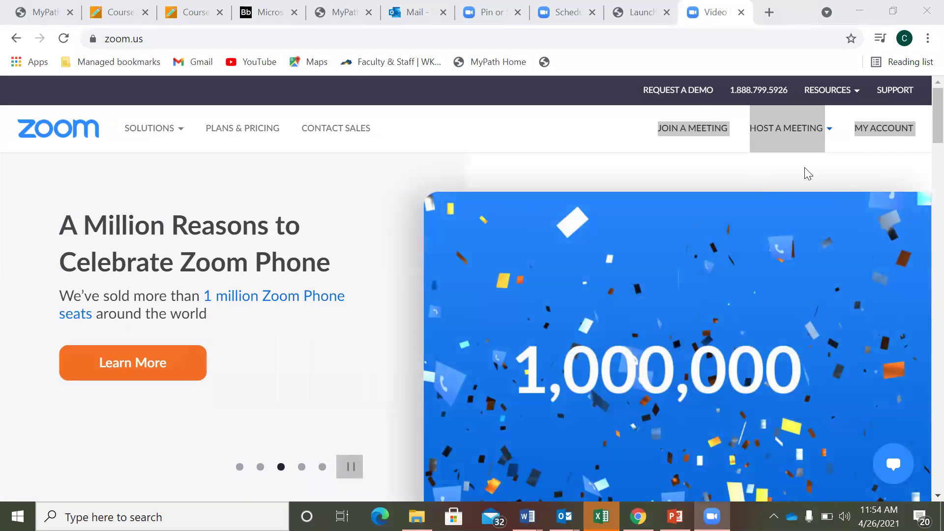
Step: Open the form for scheduling a new meeting from the account's Meetings page
{"action": "left_click", "coordinate": [846, 174]}
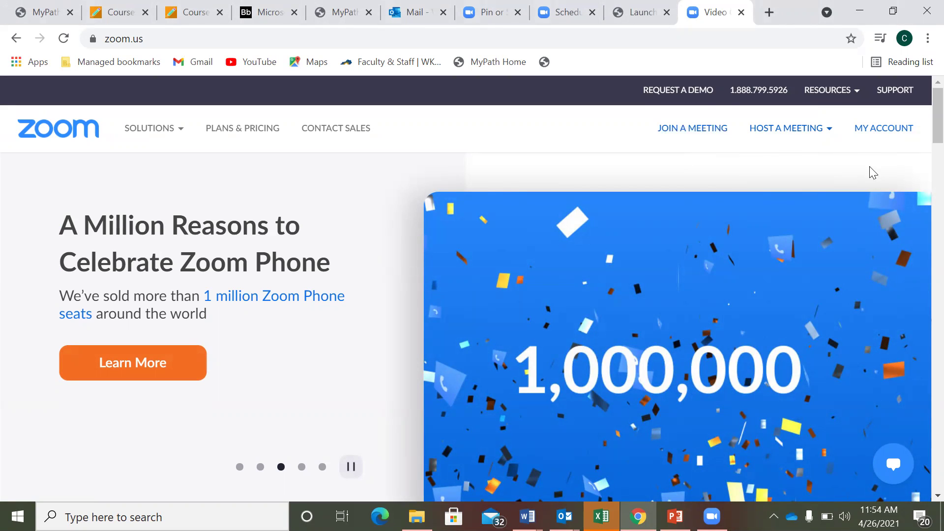
{"action": "left_click", "coordinate": [882, 132]}
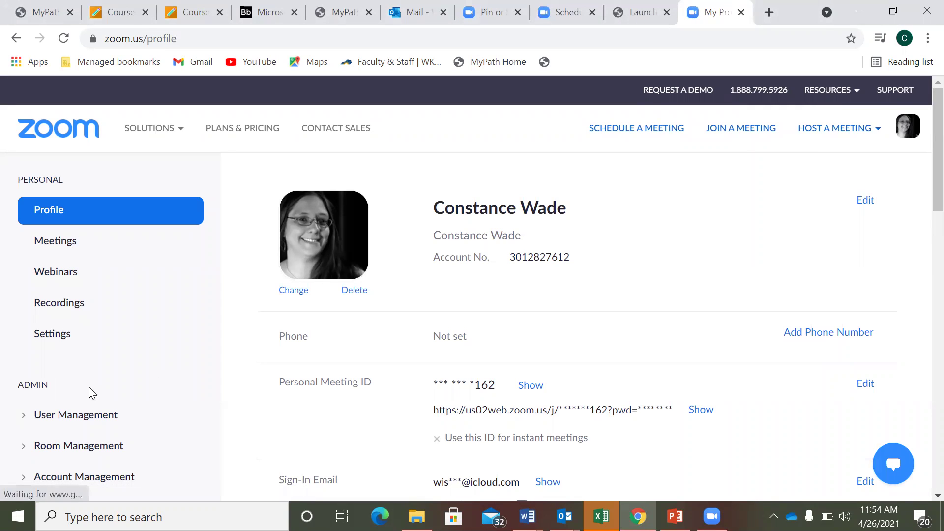
{"action": "left_click", "coordinate": [60, 246]}
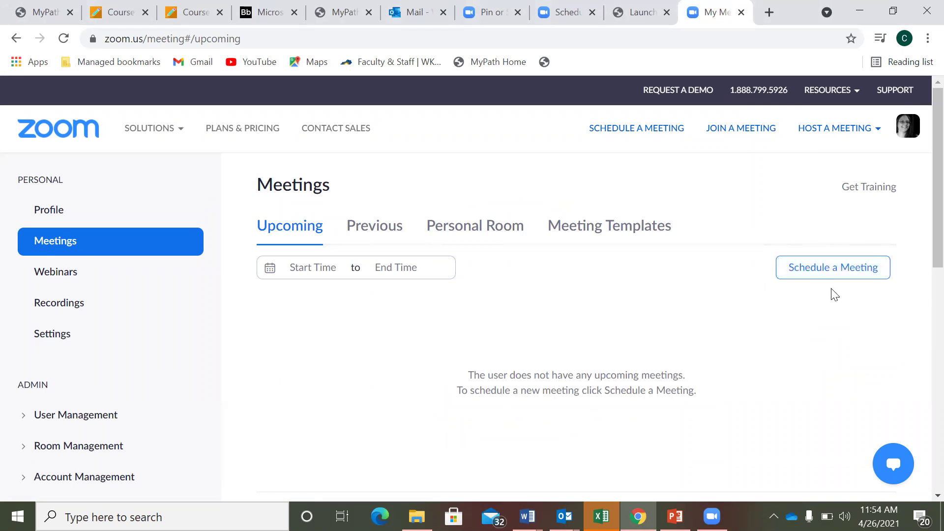
{"action": "left_click", "coordinate": [836, 271]}
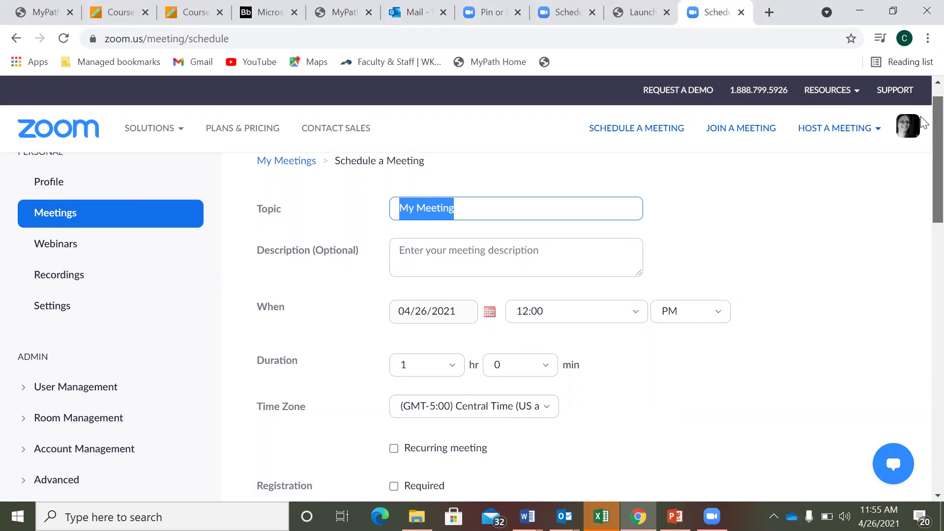
Step: Replace the default meeting topic with "Speech 4"
{"action": "left_click_drag", "start_coordinate": [923, 123], "coordinate": [923, 390]}
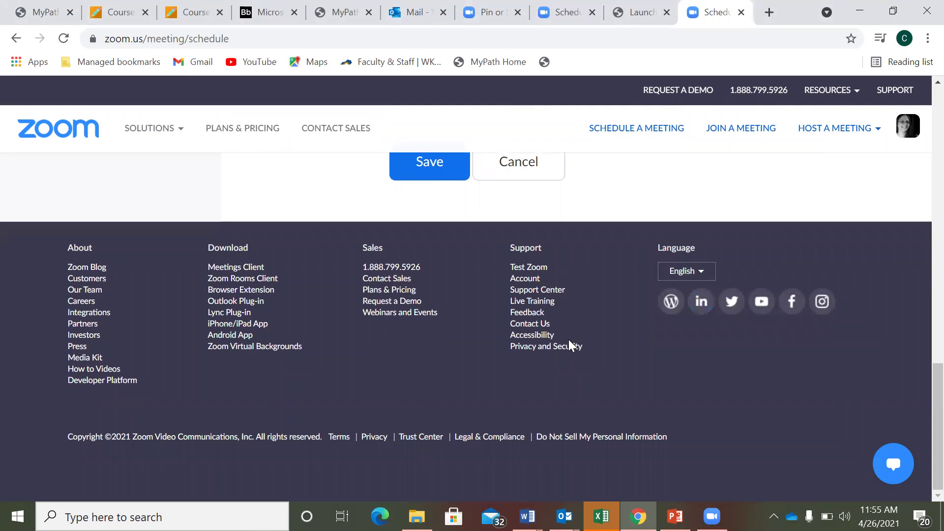
{"action": "left_click_drag", "start_coordinate": [923, 407], "coordinate": [918, 126]}
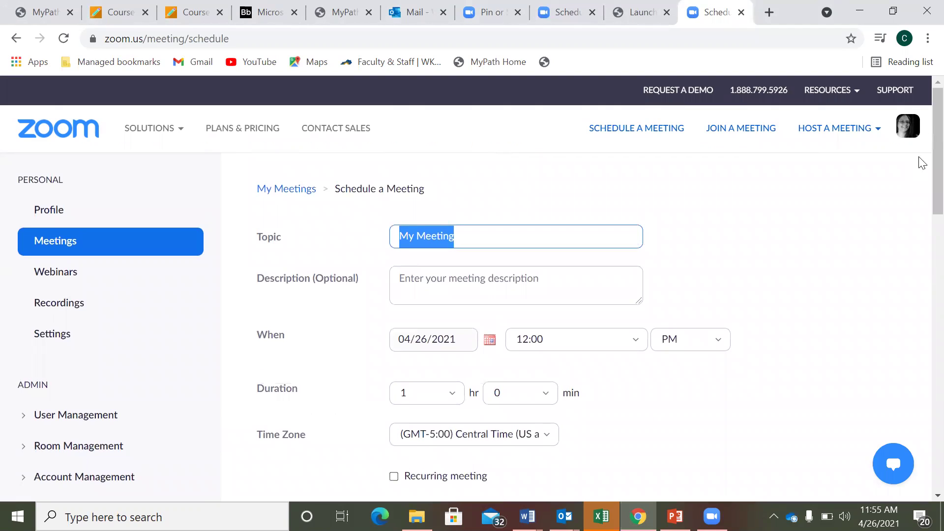
{"action": "left_click", "coordinate": [718, 256]}
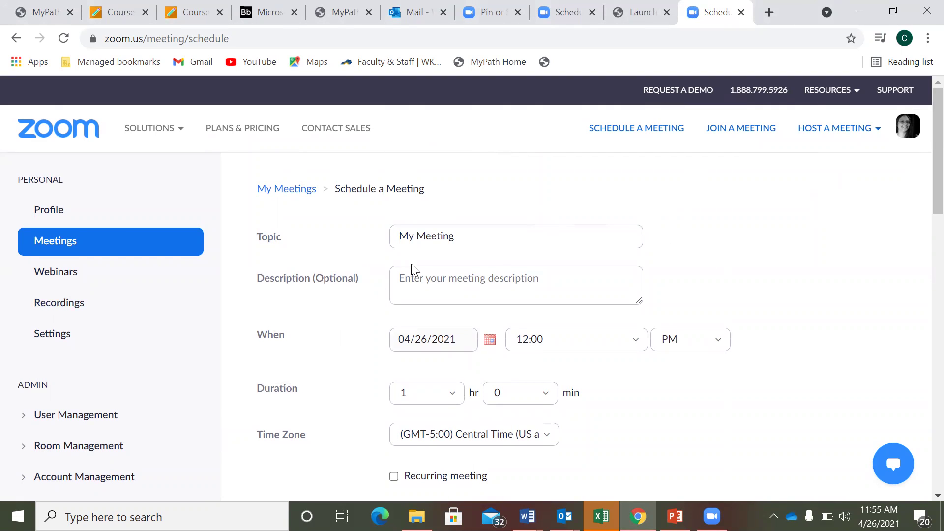
{"action": "left_click_drag", "start_coordinate": [486, 231], "coordinate": [357, 246]}
{"action": "key", "text": "BackSpace"}
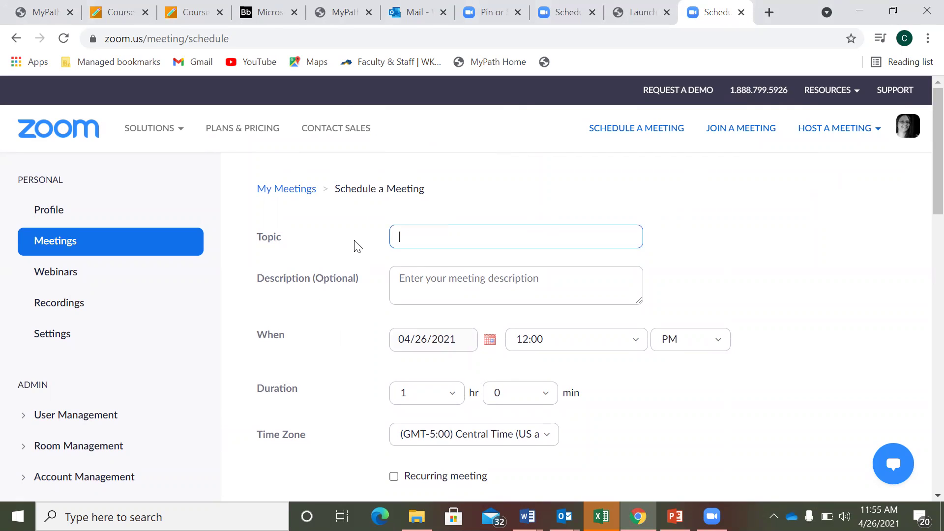
{"action": "type", "text": "Speech 4"}
Step: Choose 12:00 as the meeting's start time
{"action": "scroll", "coordinate": [923, 168], "scroll_direction": "down", "scroll_amount": 1}
{"action": "scroll", "coordinate": [923, 170], "scroll_direction": "down", "scroll_amount": 1}
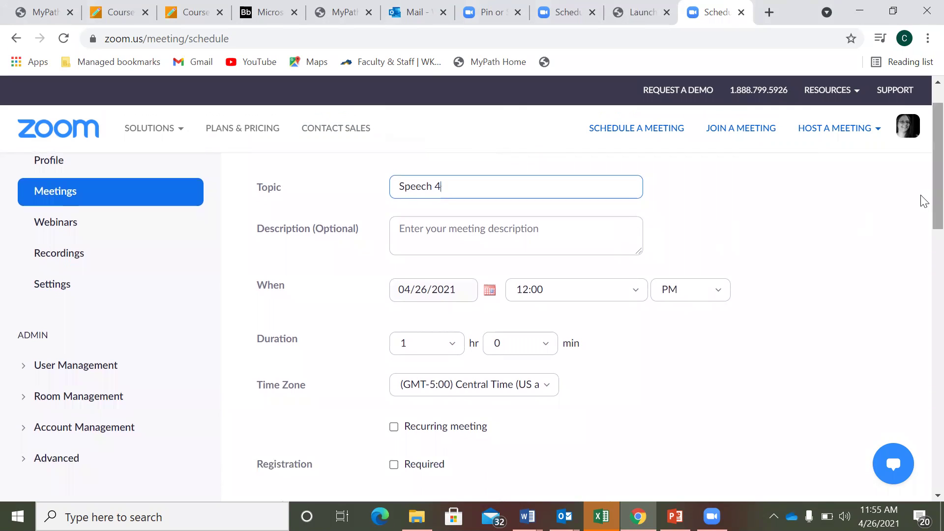
{"action": "scroll", "coordinate": [921, 202], "scroll_direction": "down", "scroll_amount": 1}
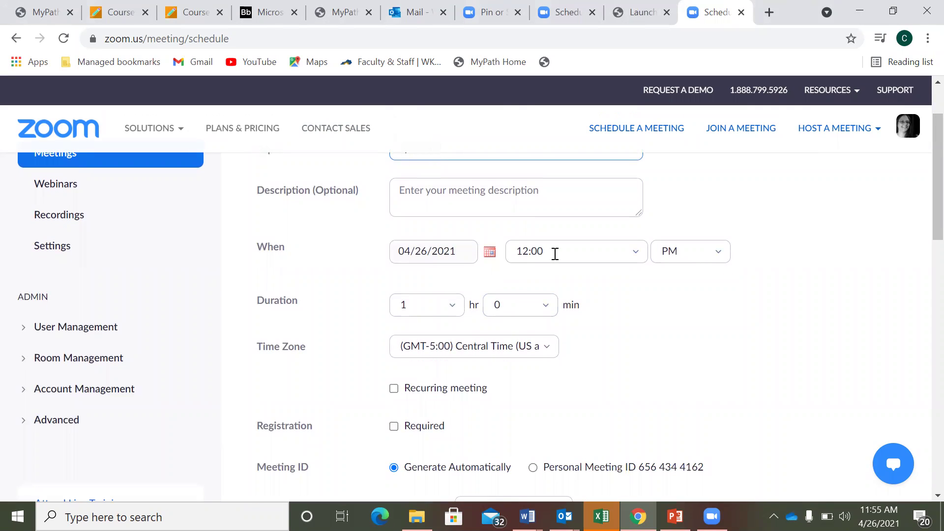
{"action": "left_click", "coordinate": [637, 254]}
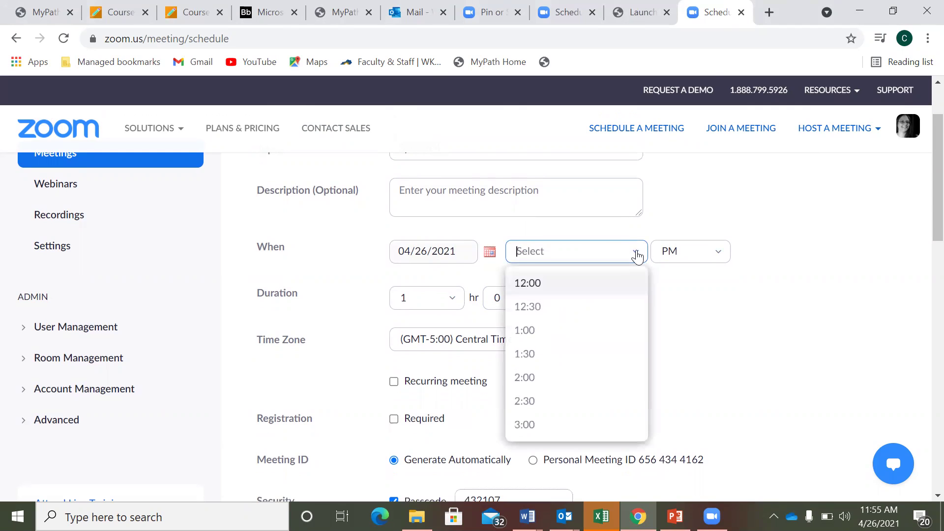
{"action": "left_click", "coordinate": [637, 283]}
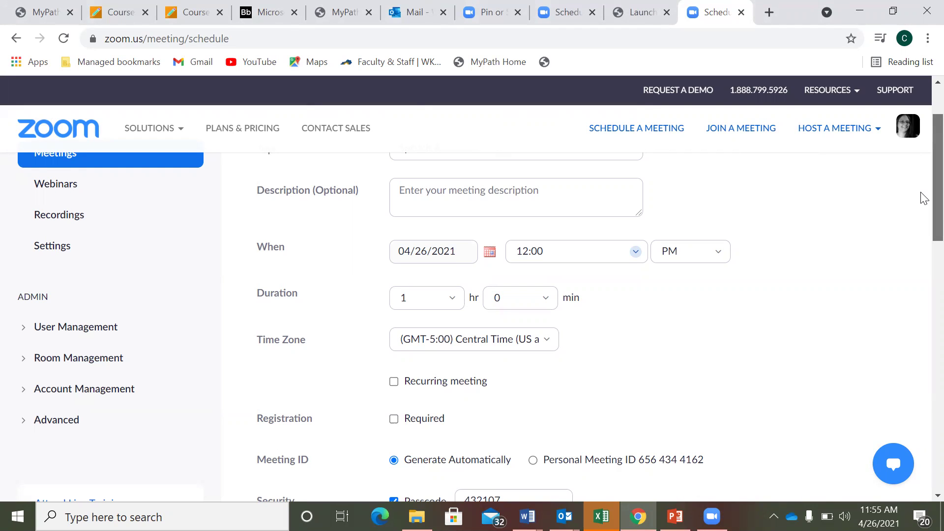
Step: Examine the meeting's date, duration, time zone, recurrence, registration, meeting ID and security settings
{"action": "scroll", "coordinate": [923, 197], "scroll_direction": "down", "scroll_amount": 1}
{"action": "scroll", "coordinate": [924, 199], "scroll_direction": "up", "scroll_amount": 1}
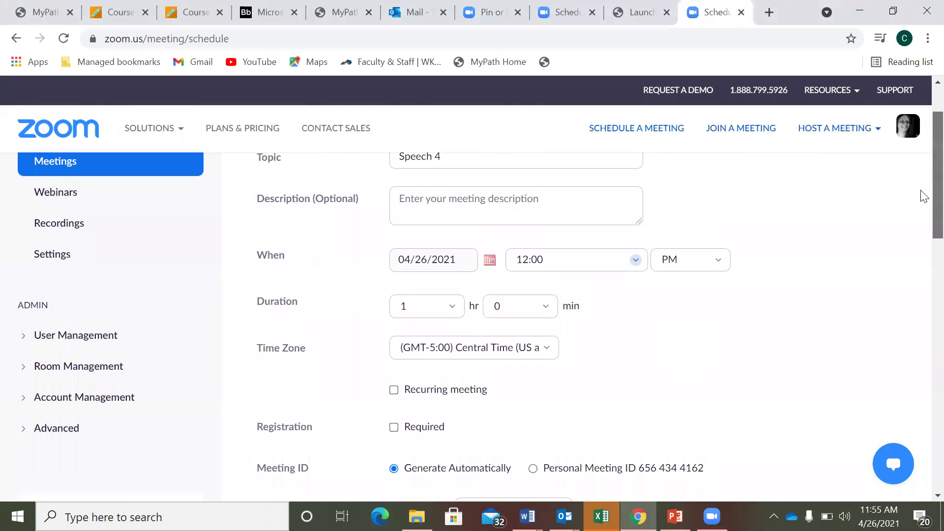
{"action": "scroll", "coordinate": [923, 197], "scroll_direction": "down", "scroll_amount": 1}
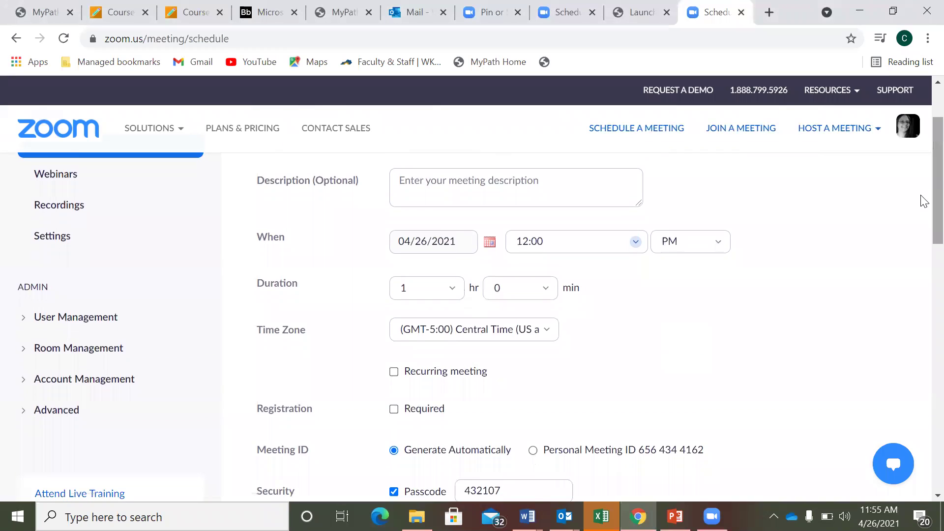
{"action": "scroll", "coordinate": [923, 199], "scroll_direction": "down", "scroll_amount": 1}
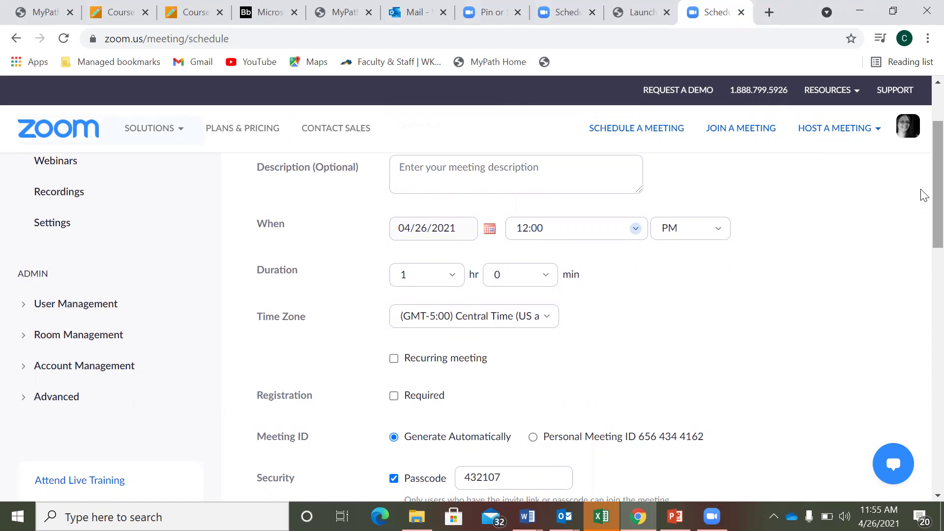
{"action": "scroll", "coordinate": [923, 200], "scroll_direction": "down", "scroll_amount": 2}
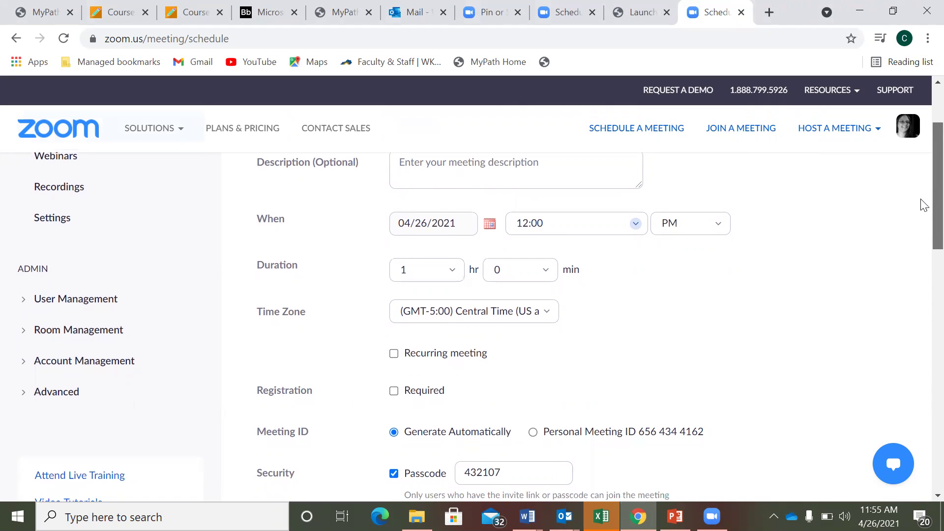
{"action": "scroll", "coordinate": [924, 207], "scroll_direction": "down", "scroll_amount": 1}
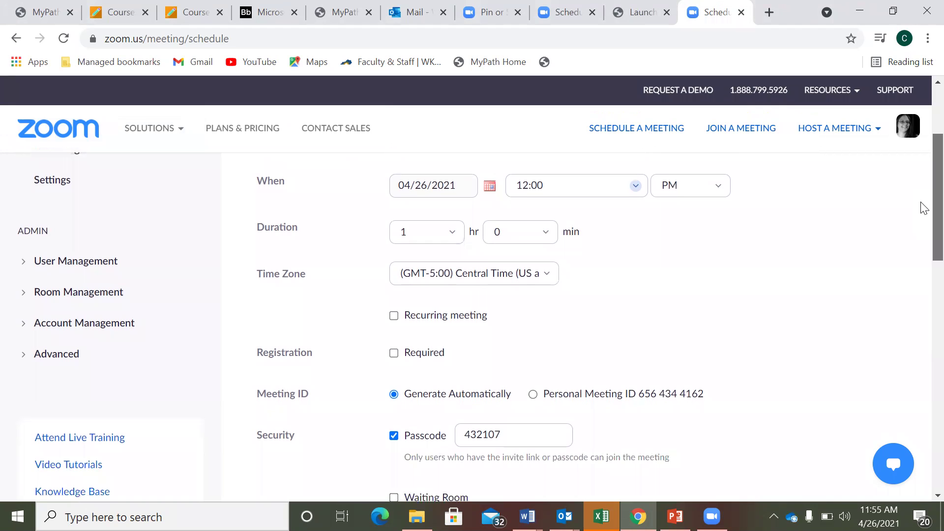
{"action": "scroll", "coordinate": [924, 206], "scroll_direction": "up", "scroll_amount": 1}
{"action": "scroll", "coordinate": [923, 208], "scroll_direction": "down", "scroll_amount": 1}
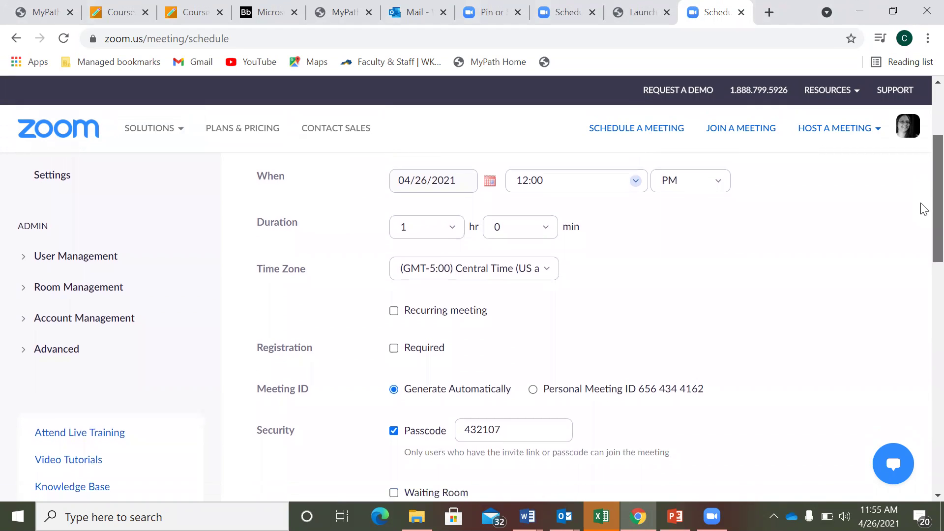
{"action": "scroll", "coordinate": [923, 196], "scroll_direction": "up", "scroll_amount": 5}
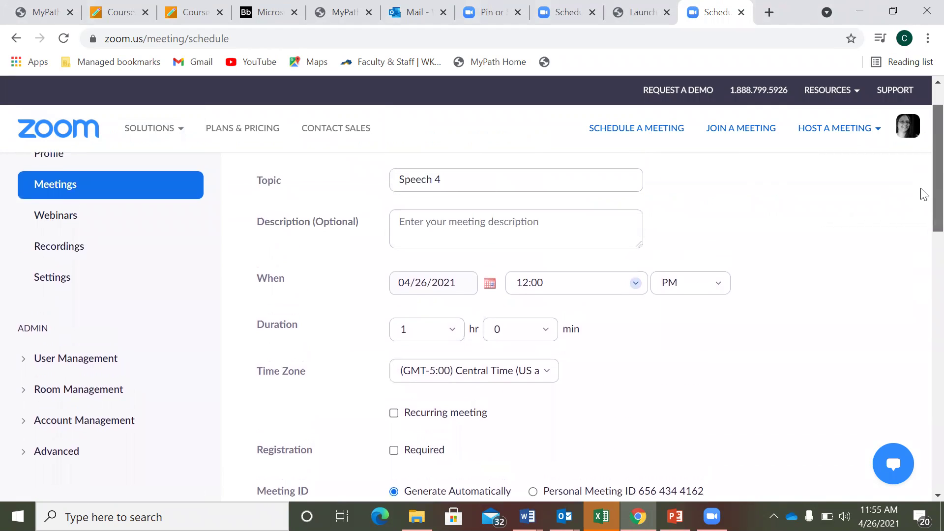
{"action": "scroll", "coordinate": [922, 194], "scroll_direction": "down", "scroll_amount": 3}
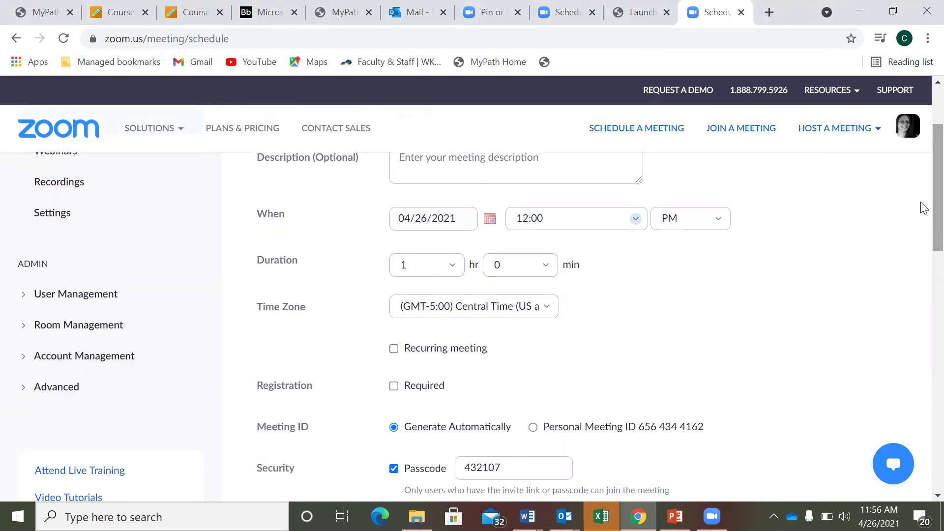
{"action": "scroll", "coordinate": [923, 210], "scroll_direction": "down", "scroll_amount": 1}
{"action": "scroll", "coordinate": [924, 212], "scroll_direction": "down", "scroll_amount": 2}
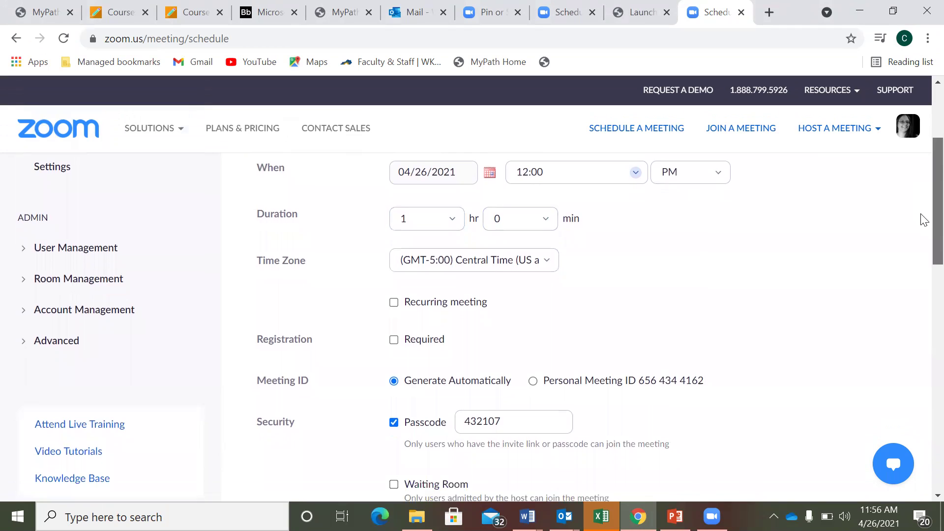
{"action": "scroll", "coordinate": [924, 217], "scroll_direction": "up", "scroll_amount": 3}
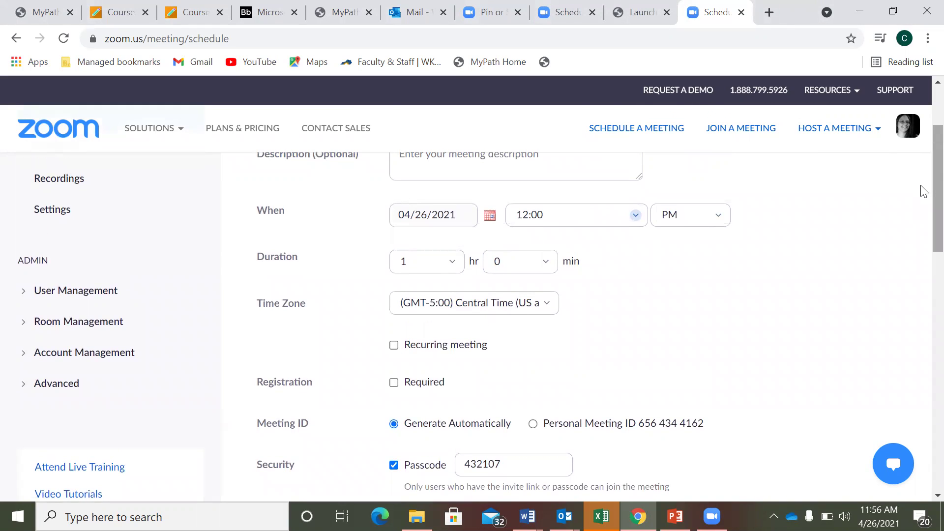
{"action": "scroll", "coordinate": [922, 191], "scroll_direction": "down", "scroll_amount": 6}
{"action": "scroll", "coordinate": [922, 235], "scroll_direction": "down", "scroll_amount": 1}
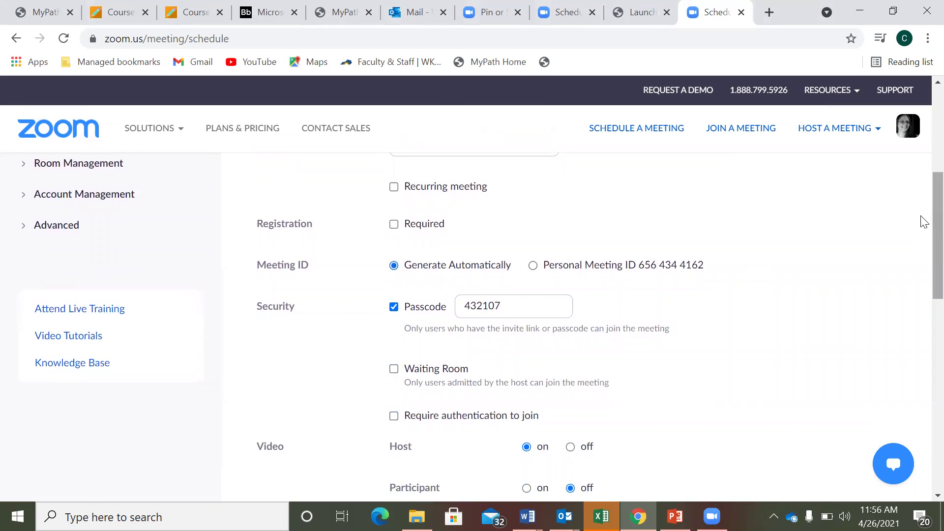
{"action": "scroll", "coordinate": [922, 244], "scroll_direction": "down", "scroll_amount": 3}
{"action": "scroll", "coordinate": [924, 254], "scroll_direction": "down", "scroll_amount": 1}
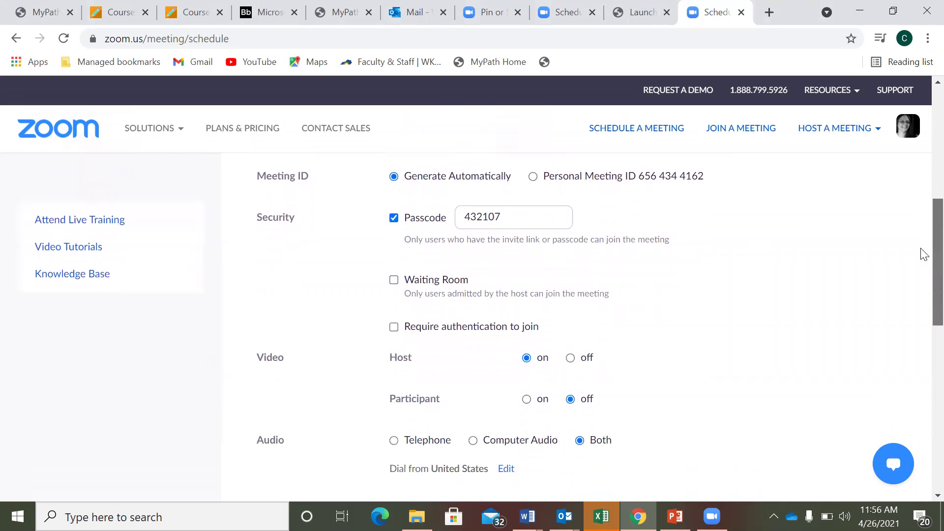
Step: Turn participant video on and set the meeting's audio to Computer Audio
{"action": "scroll", "coordinate": [923, 260], "scroll_direction": "down", "scroll_amount": 4}
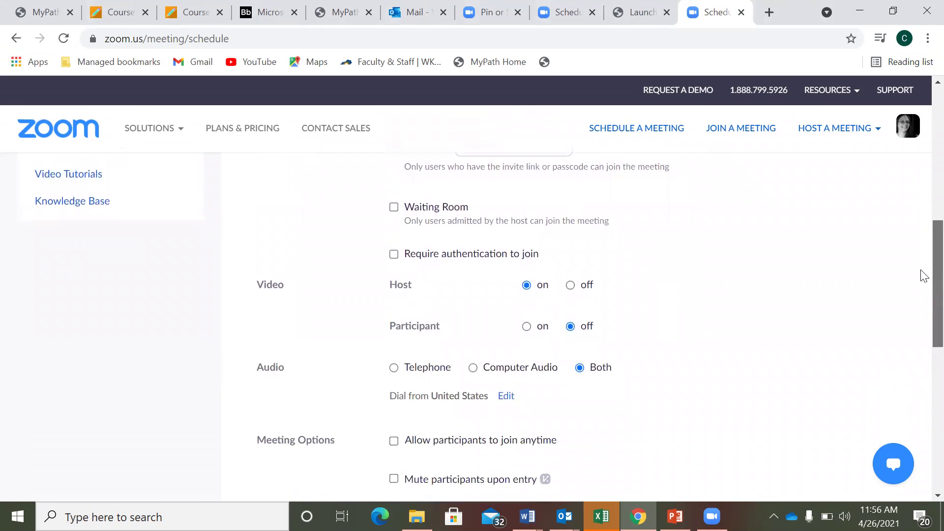
{"action": "scroll", "coordinate": [924, 278], "scroll_direction": "down", "scroll_amount": 2}
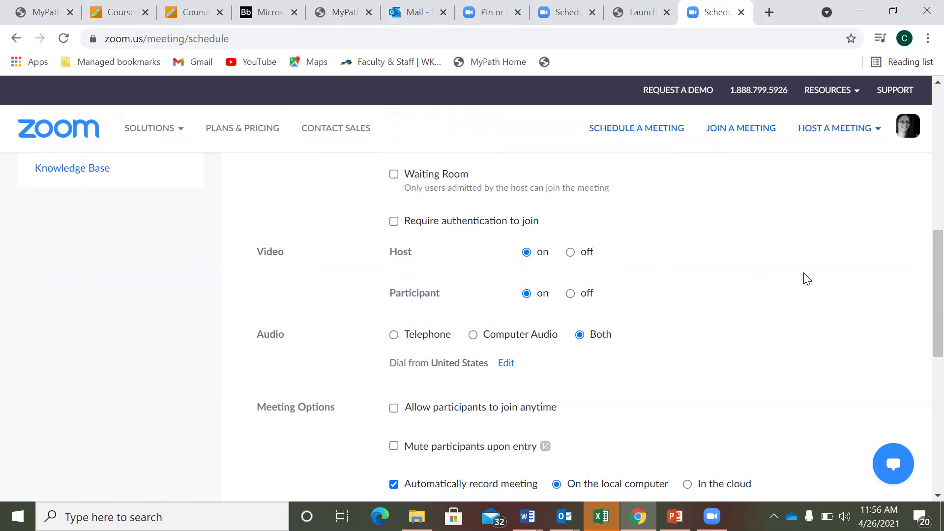
{"action": "scroll", "coordinate": [922, 272], "scroll_direction": "down", "scroll_amount": 1}
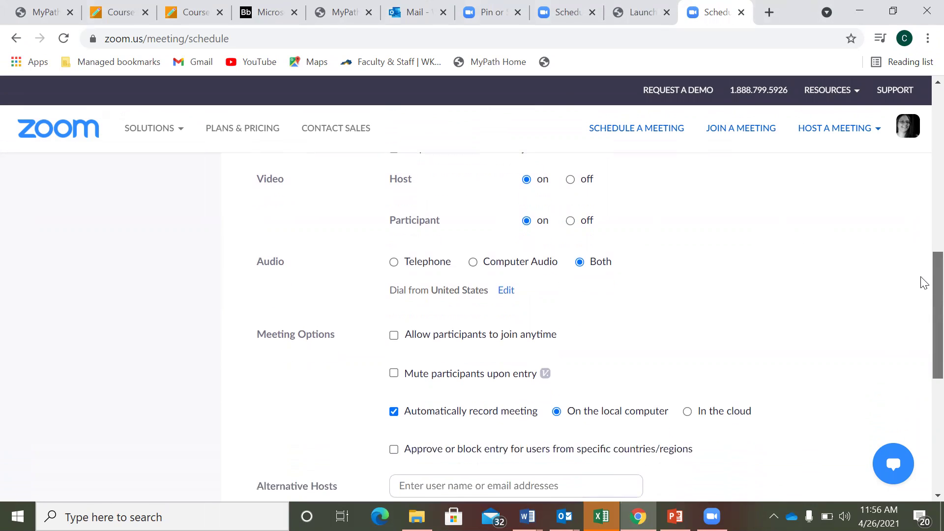
{"action": "left_click", "coordinate": [473, 262]}
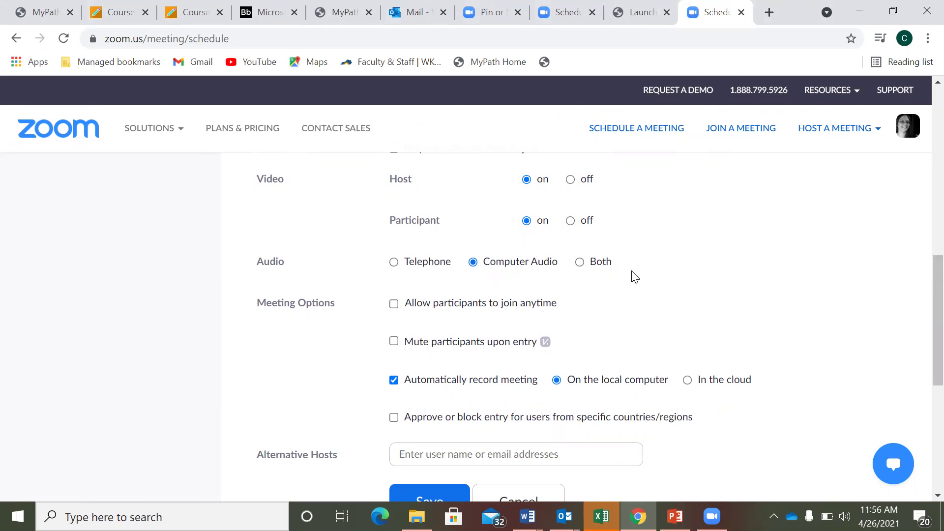
Step: Turn automatic meeting recording off and back on, with recording on the local computer, and review the remaining options
{"action": "scroll", "coordinate": [921, 268], "scroll_direction": "down", "scroll_amount": 2}
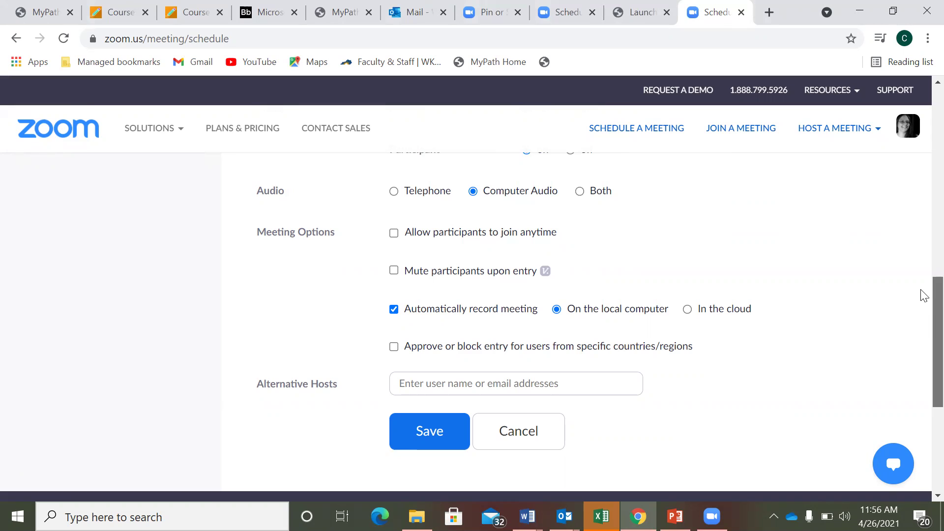
{"action": "scroll", "coordinate": [921, 295], "scroll_direction": "down", "scroll_amount": 1}
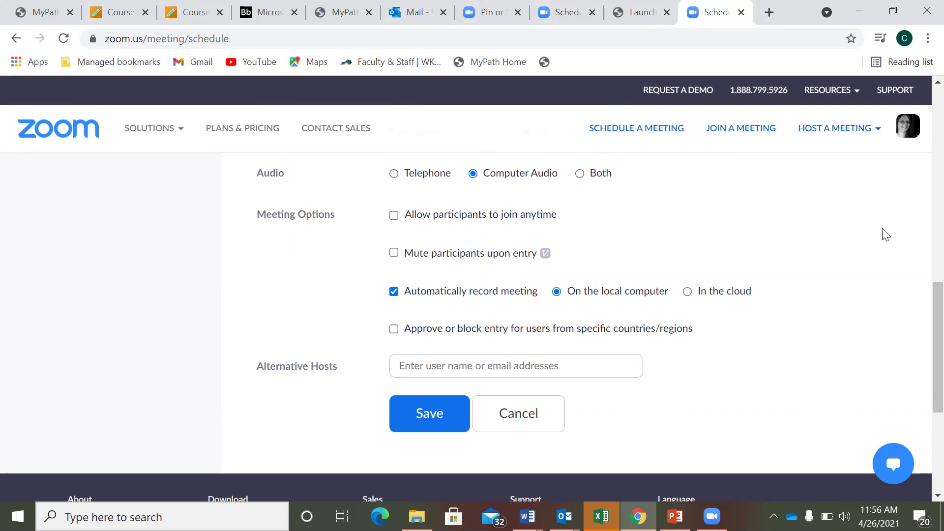
{"action": "scroll", "coordinate": [921, 297], "scroll_direction": "down", "scroll_amount": 1}
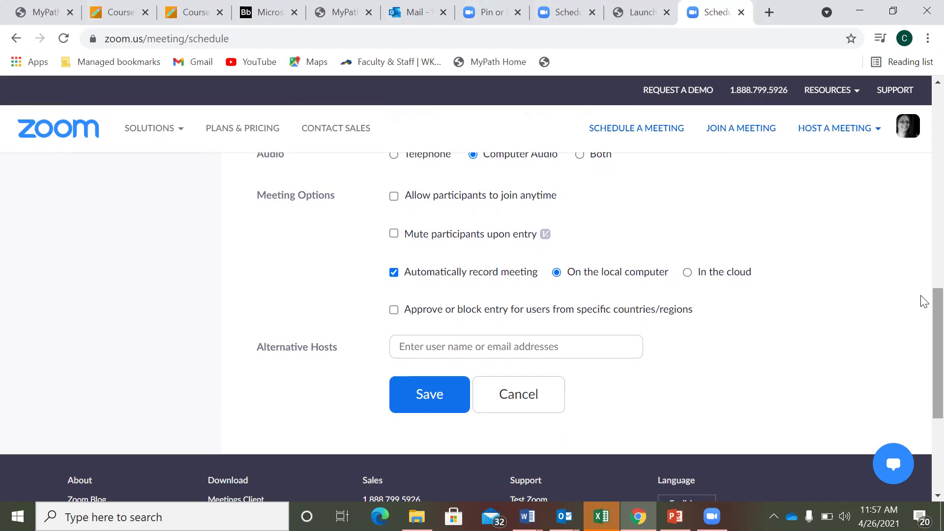
{"action": "left_click", "coordinate": [393, 273]}
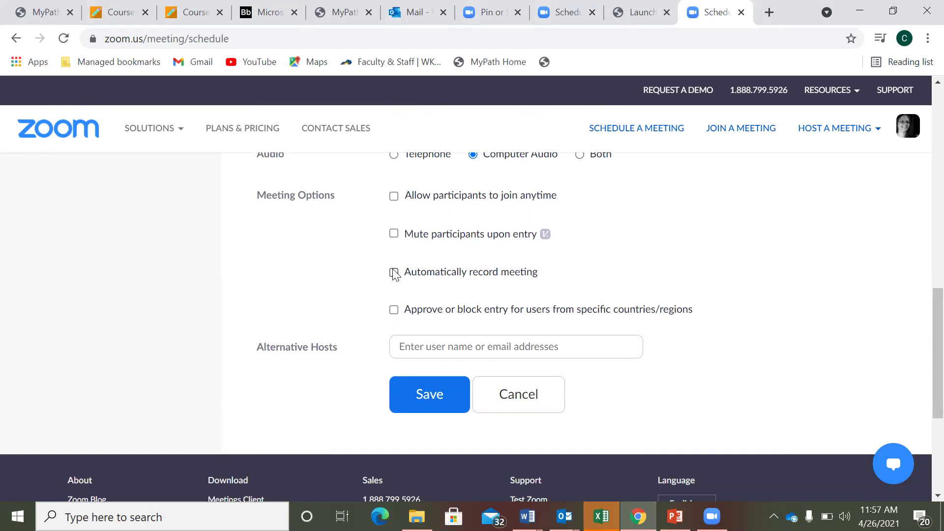
{"action": "left_click", "coordinate": [394, 273]}
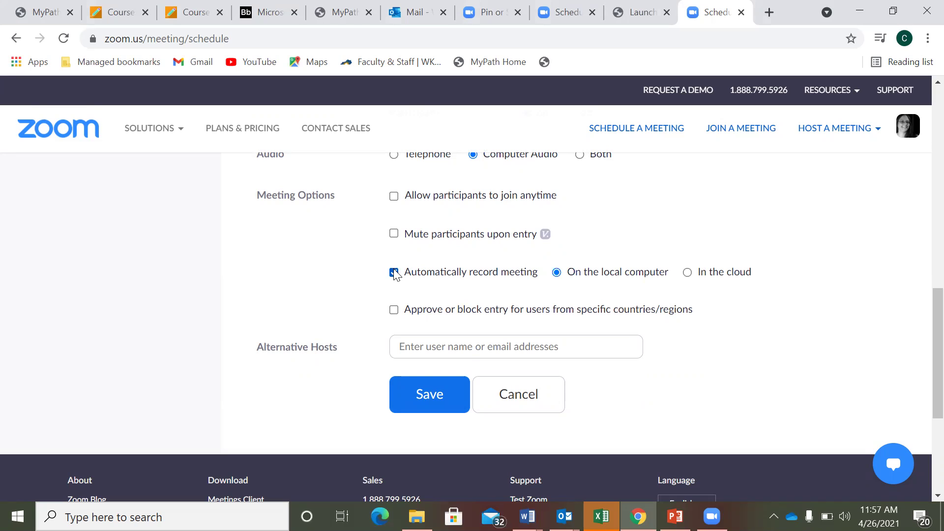
{"action": "left_click", "coordinate": [394, 272]}
{"action": "scroll", "coordinate": [923, 312], "scroll_direction": "down", "scroll_amount": 1}
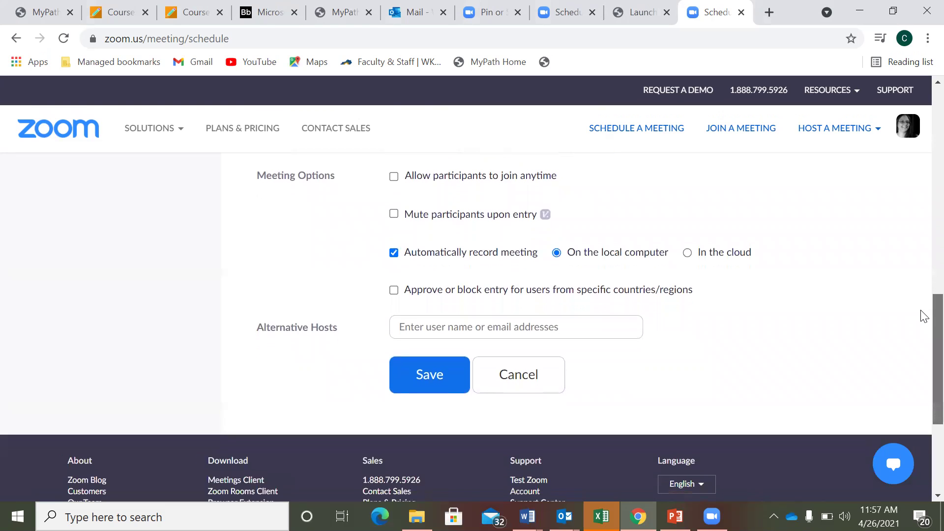
{"action": "scroll", "coordinate": [923, 326], "scroll_direction": "down", "scroll_amount": 1}
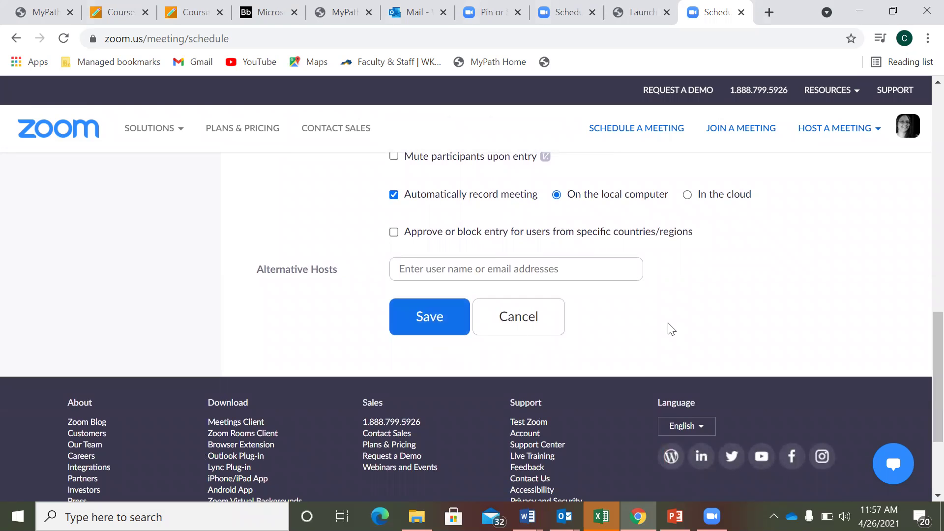
Step: Change the meeting's start time to 1:00
{"action": "scroll", "coordinate": [922, 320], "scroll_direction": "up", "scroll_amount": 5}
{"action": "scroll", "coordinate": [924, 281], "scroll_direction": "up", "scroll_amount": 5}
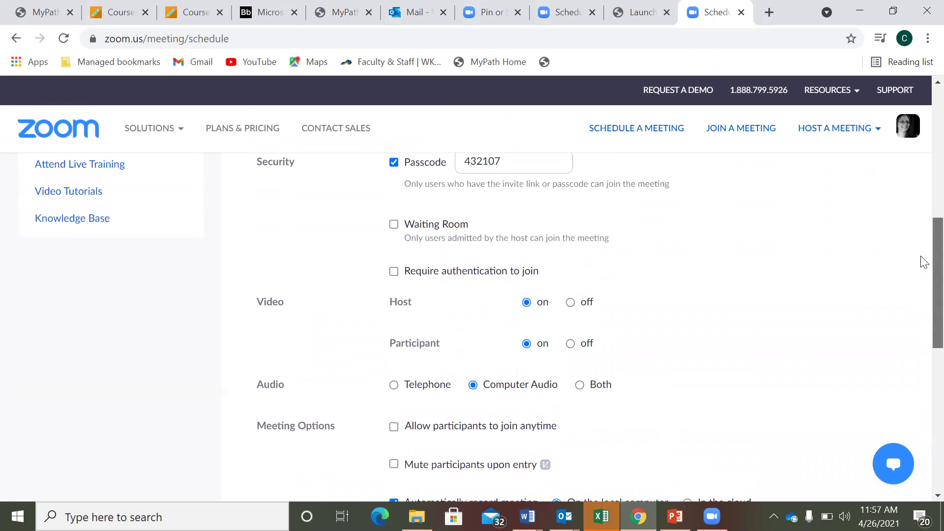
{"action": "scroll", "coordinate": [919, 192], "scroll_direction": "up", "scroll_amount": 3}
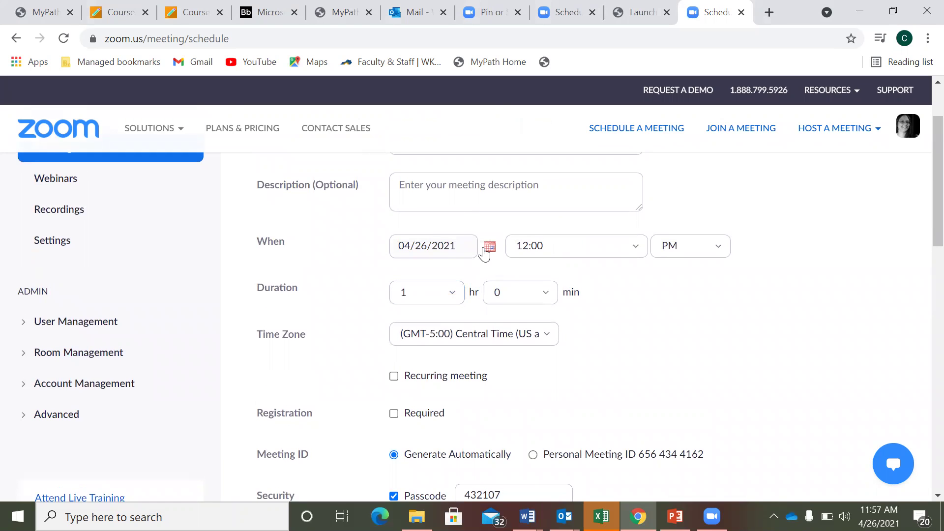
{"action": "left_click", "coordinate": [637, 249]}
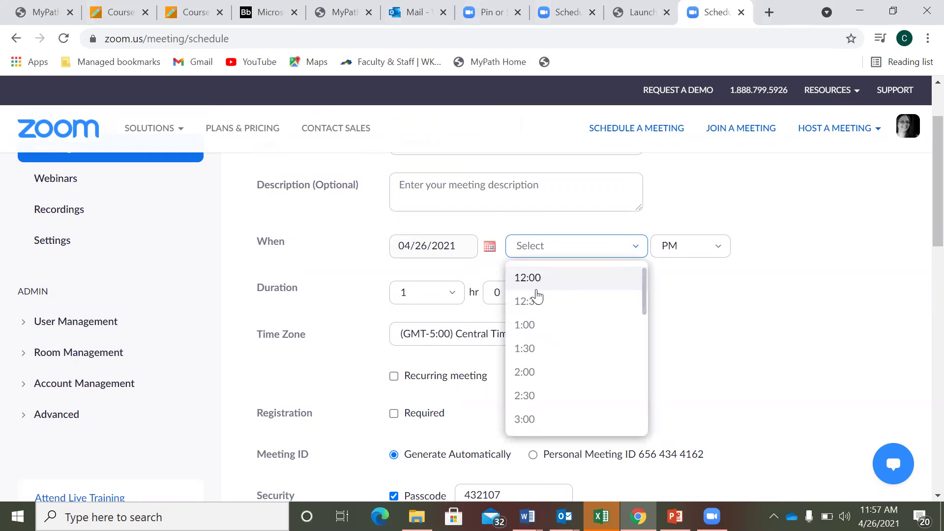
{"action": "left_click", "coordinate": [533, 327]}
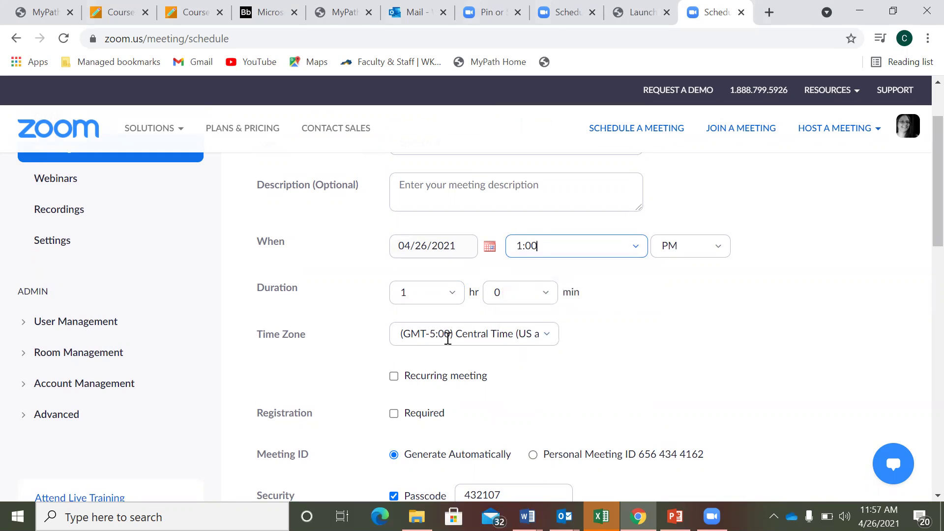
Step: Set the meeting's duration to 0 hr 15 min
{"action": "left_click", "coordinate": [453, 293]}
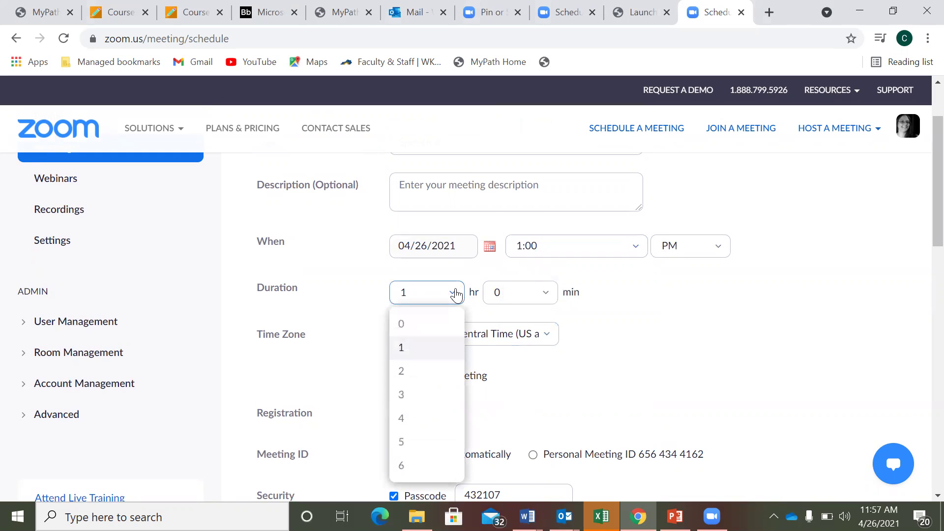
{"action": "left_click", "coordinate": [436, 323]}
{"action": "left_click", "coordinate": [536, 299]}
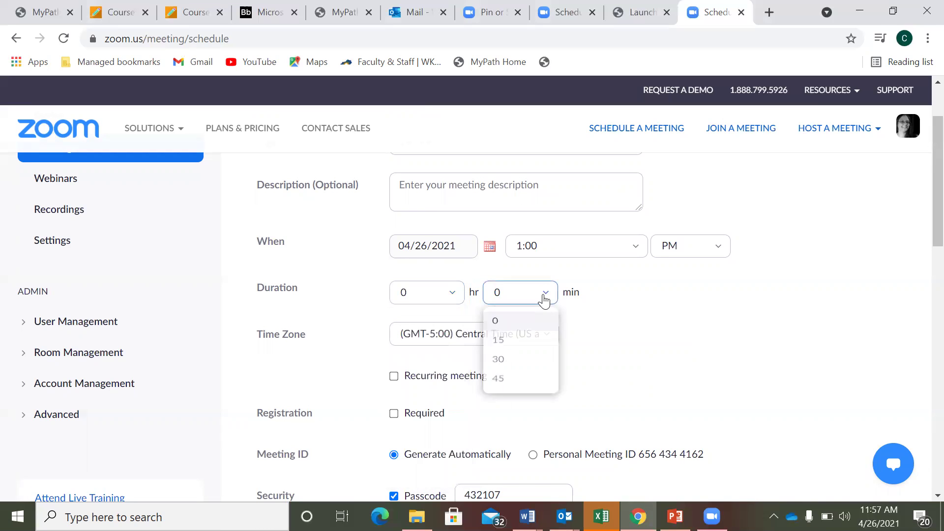
{"action": "left_click", "coordinate": [516, 350]}
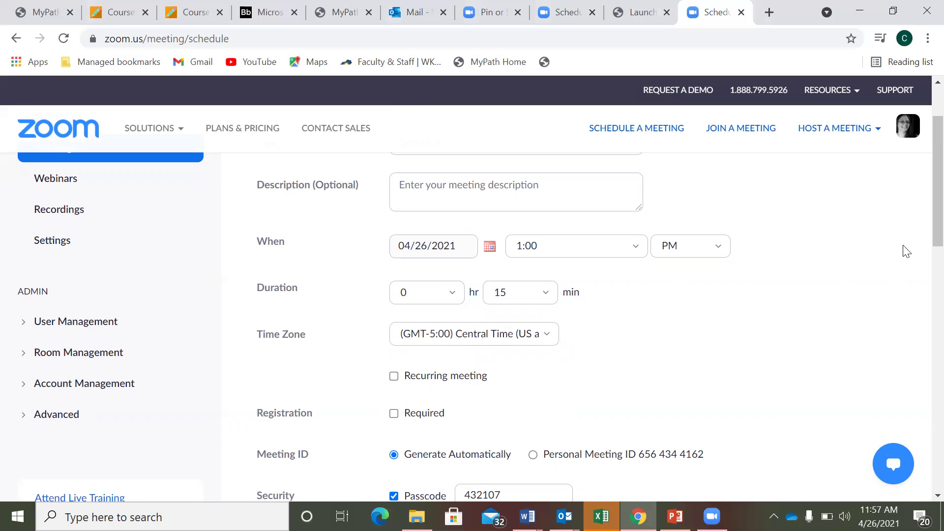
Step: Check the remaining security, video, audio and recording settings and save the Speech 4 meeting
{"action": "scroll", "coordinate": [921, 217], "scroll_direction": "down", "scroll_amount": 2}
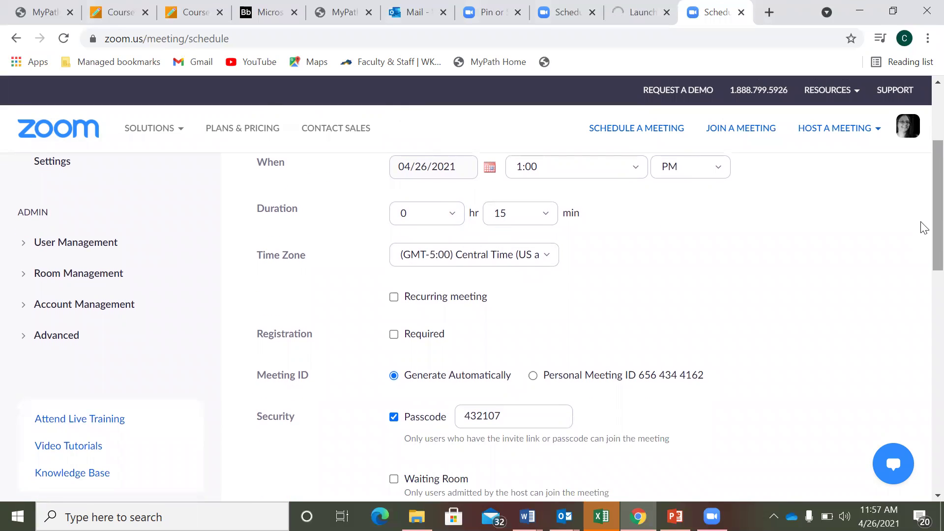
{"action": "scroll", "coordinate": [923, 231], "scroll_direction": "down", "scroll_amount": 1}
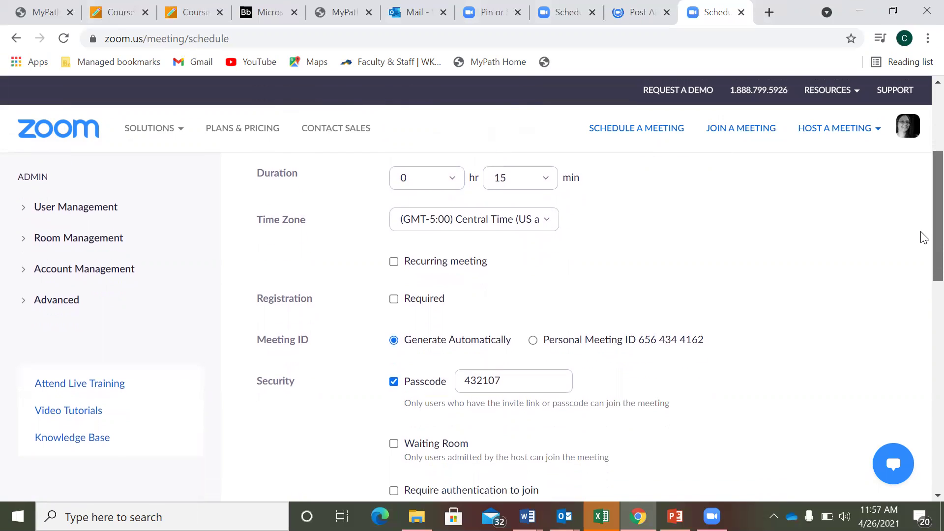
{"action": "scroll", "coordinate": [924, 241], "scroll_direction": "down", "scroll_amount": 1}
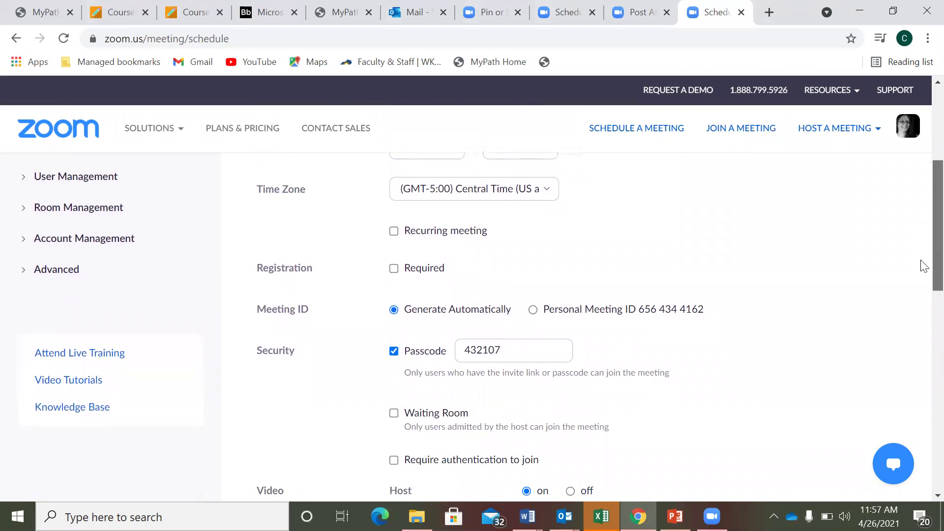
{"action": "scroll", "coordinate": [922, 266], "scroll_direction": "down", "scroll_amount": 5}
{"action": "scroll", "coordinate": [924, 310], "scroll_direction": "down", "scroll_amount": 1}
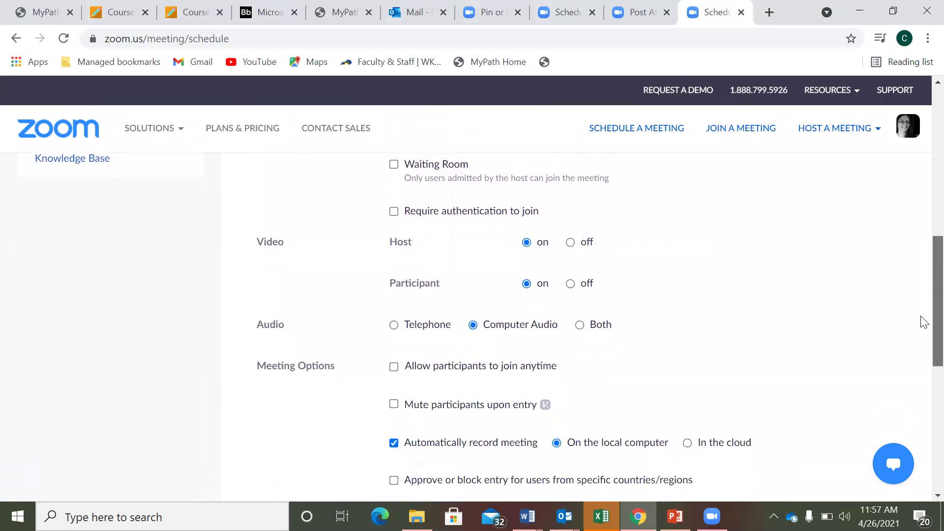
{"action": "scroll", "coordinate": [924, 324], "scroll_direction": "down", "scroll_amount": 1}
{"action": "scroll", "coordinate": [923, 340], "scroll_direction": "down", "scroll_amount": 2}
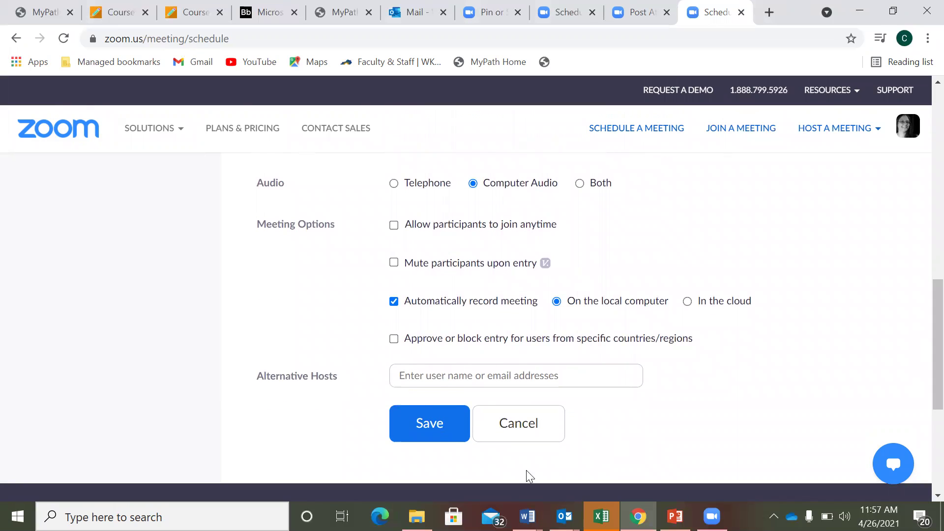
{"action": "left_click", "coordinate": [435, 418]}
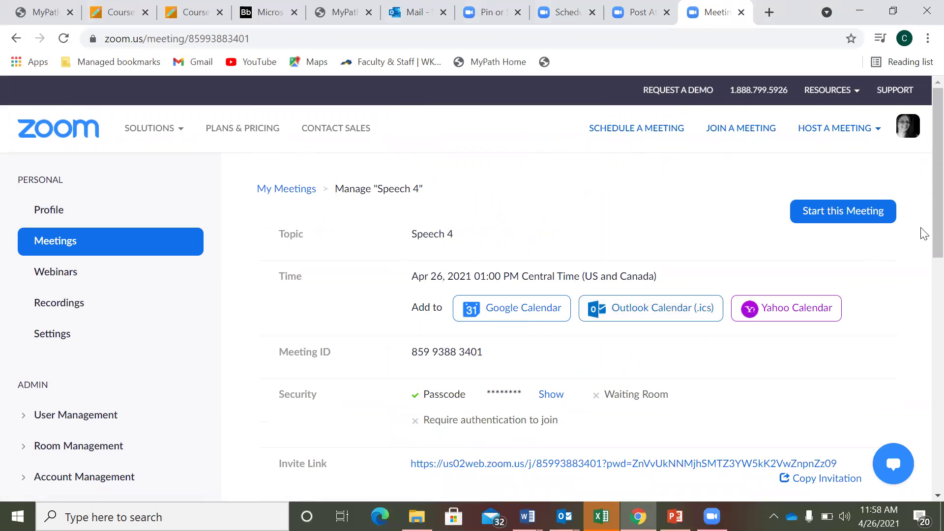
Step: Copy the full invitation text of the saved Speech 4 meeting and close the invitation dialog
{"action": "scroll", "coordinate": [923, 216], "scroll_direction": "down", "scroll_amount": 1}
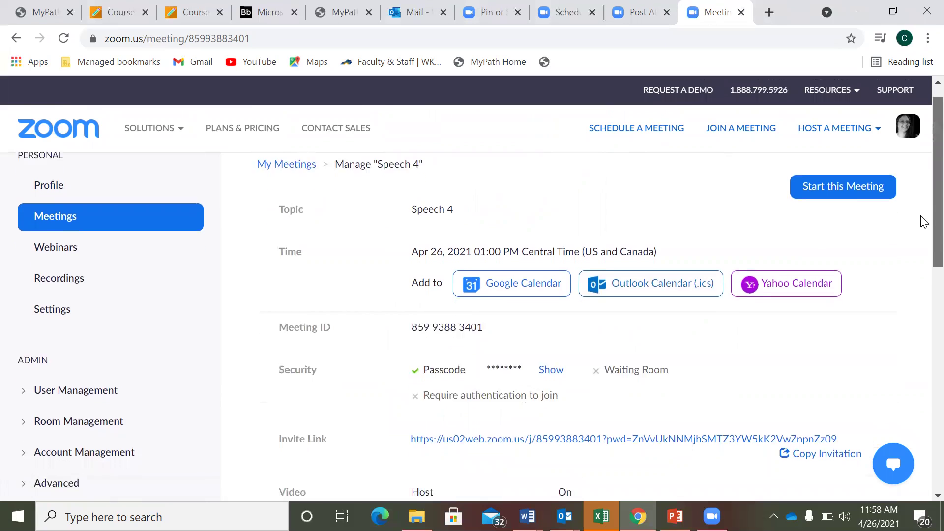
{"action": "scroll", "coordinate": [924, 225], "scroll_direction": "down", "scroll_amount": 3}
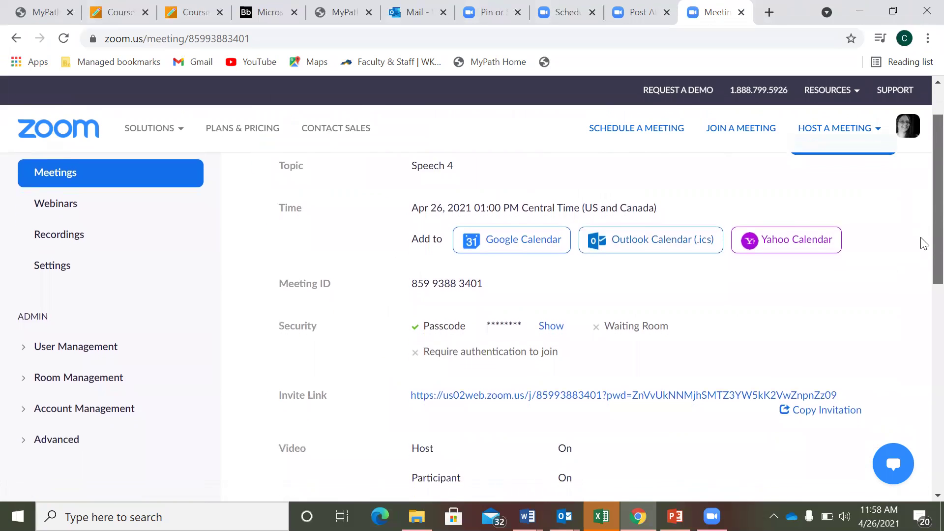
{"action": "scroll", "coordinate": [922, 248], "scroll_direction": "up", "scroll_amount": 2}
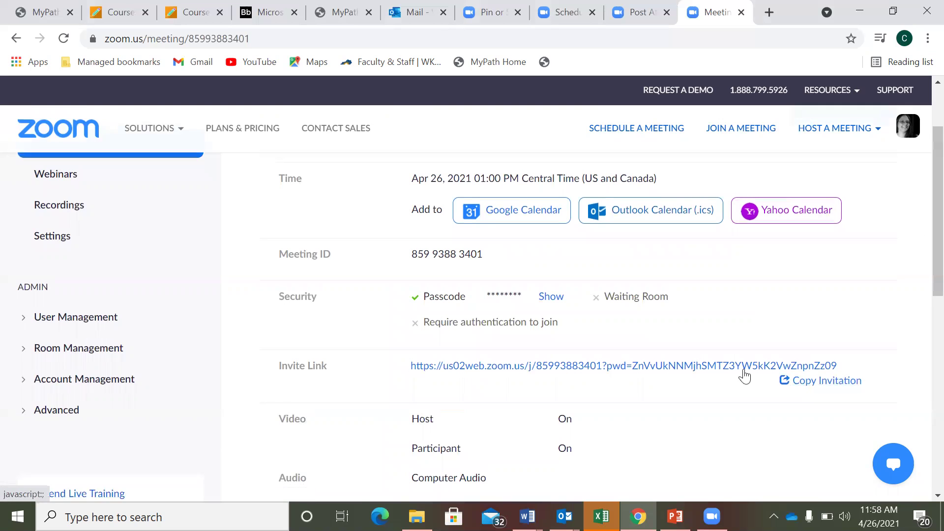
{"action": "left_click", "coordinate": [830, 389]}
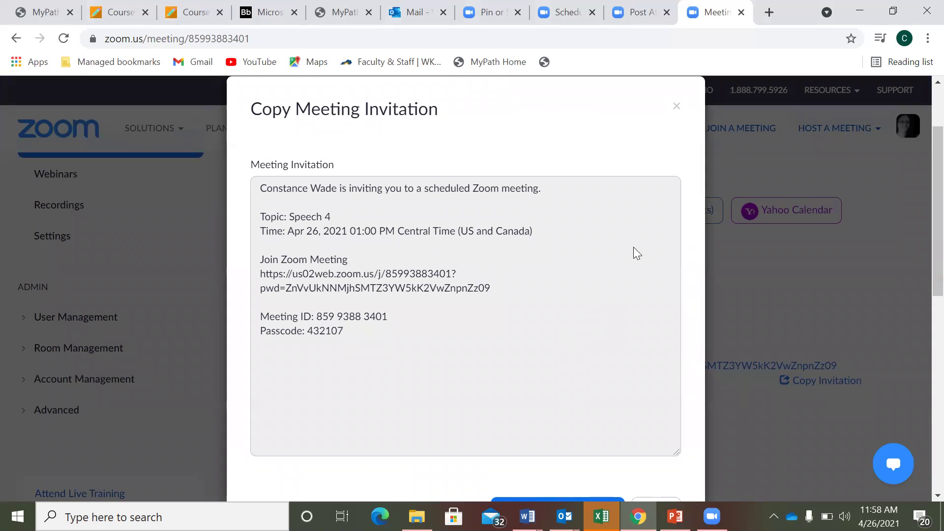
{"action": "scroll", "coordinate": [920, 226], "scroll_direction": "down", "scroll_amount": 2}
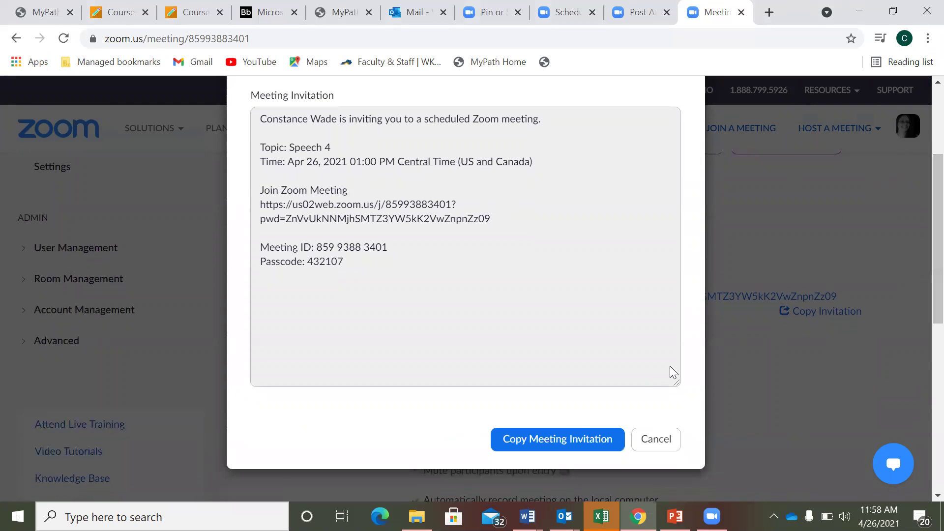
{"action": "left_click", "coordinate": [550, 442]}
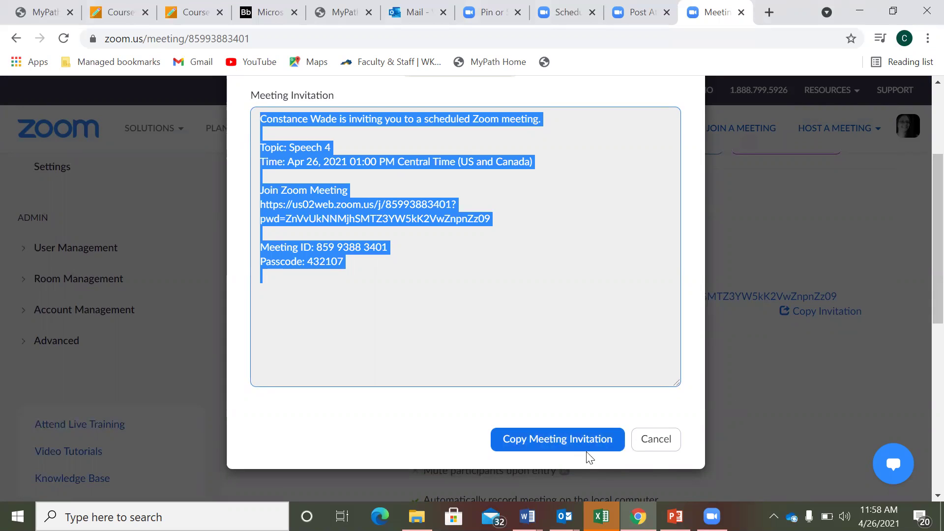
{"action": "left_click", "coordinate": [824, 402]}
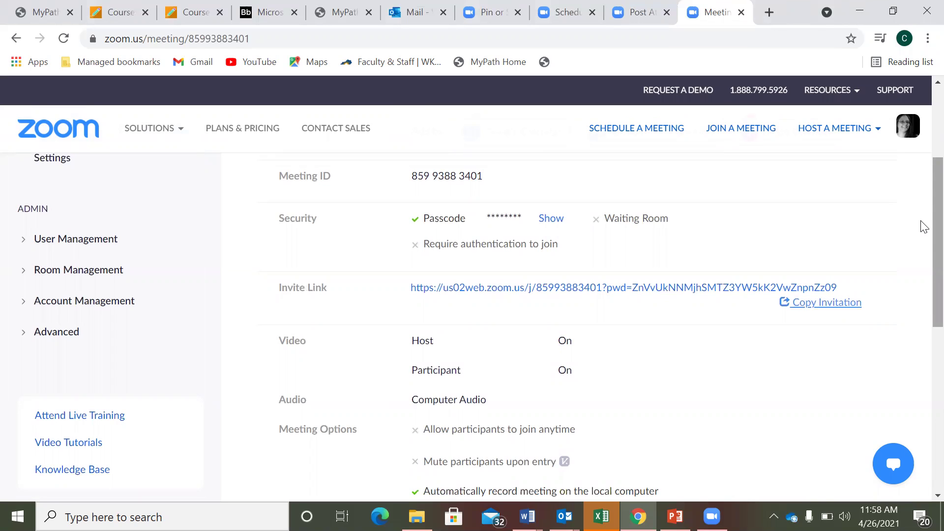
Step: Review the saved meeting's time, security, invite link, video, audio and recording details
{"action": "scroll", "coordinate": [924, 226], "scroll_direction": "down", "scroll_amount": 6}
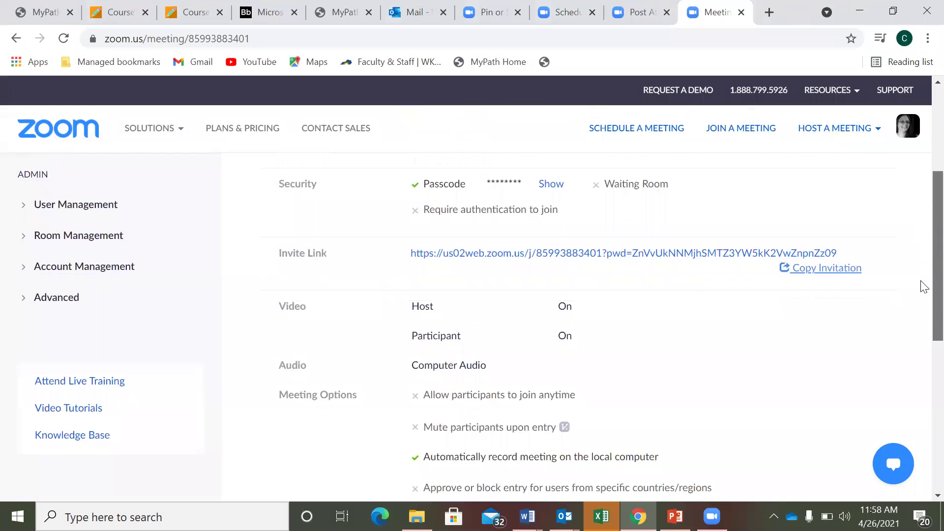
{"action": "scroll", "coordinate": [921, 257], "scroll_direction": "up", "scroll_amount": 5}
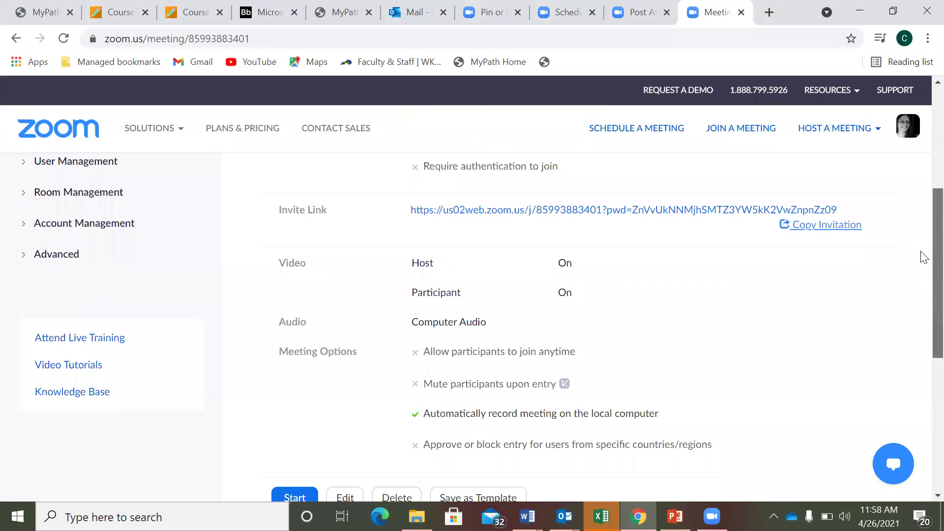
{"action": "scroll", "coordinate": [923, 225], "scroll_direction": "up", "scroll_amount": 5}
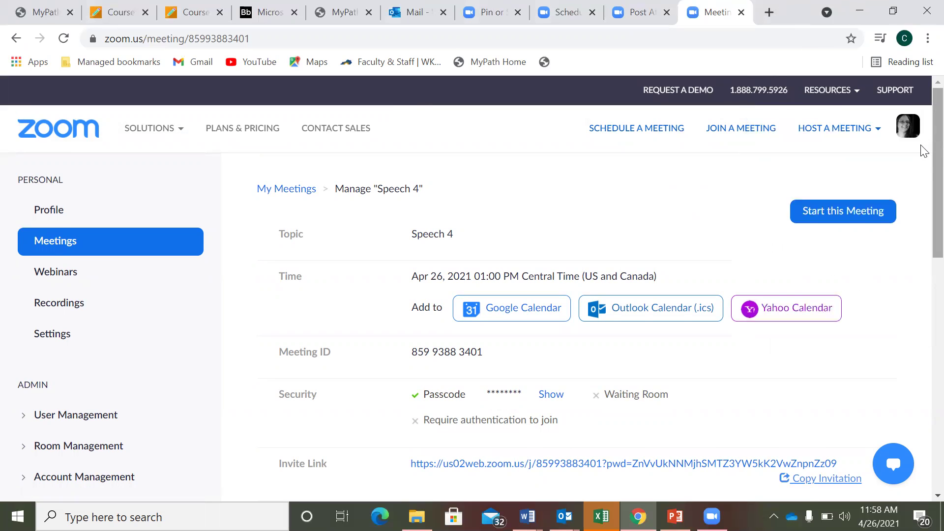
{"action": "scroll", "coordinate": [924, 150], "scroll_direction": "down", "scroll_amount": 8}
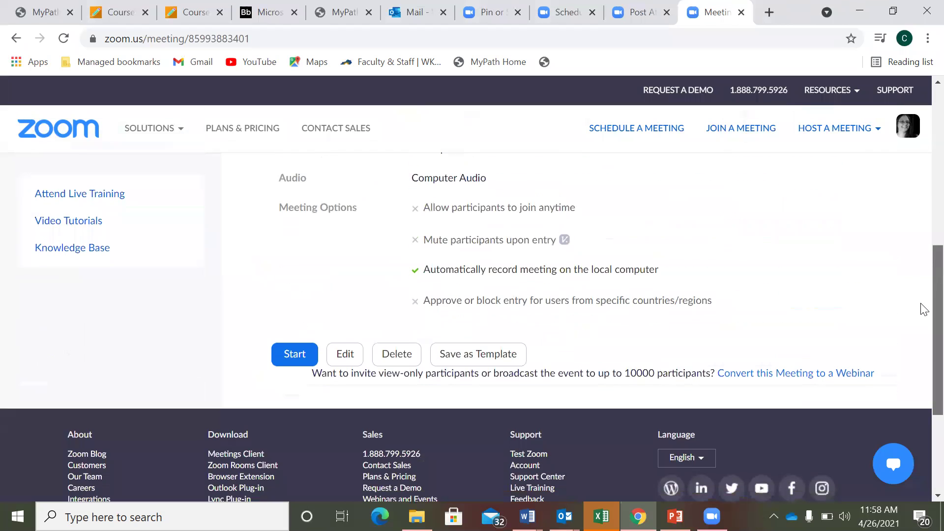
{"action": "scroll", "coordinate": [924, 310], "scroll_direction": "up", "scroll_amount": 4}
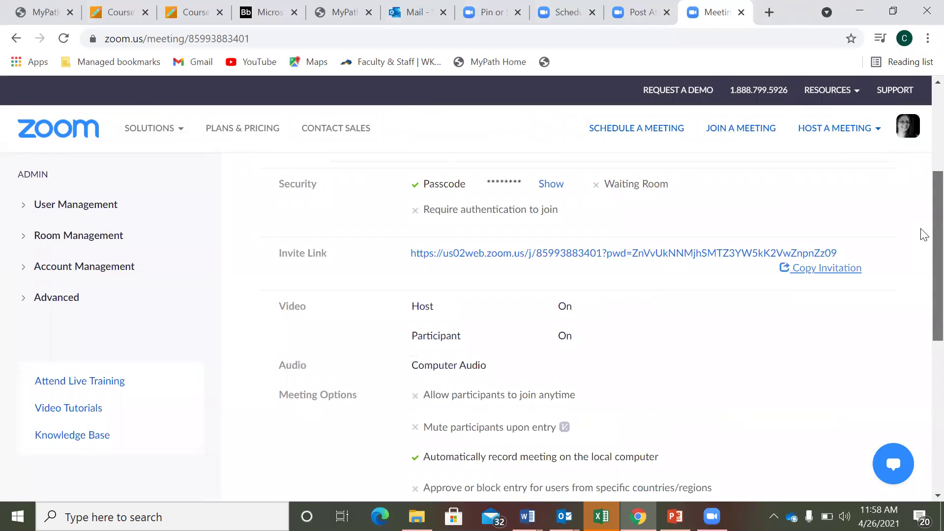
{"action": "scroll", "coordinate": [924, 234], "scroll_direction": "up", "scroll_amount": 5}
Step: Open a new browser window
{"action": "left_click", "coordinate": [928, 38]}
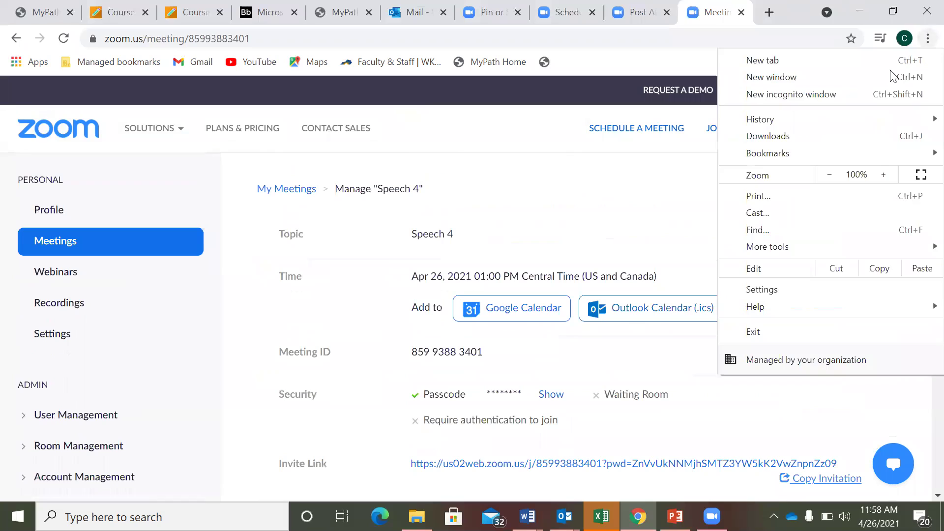
{"action": "left_click", "coordinate": [891, 77]}
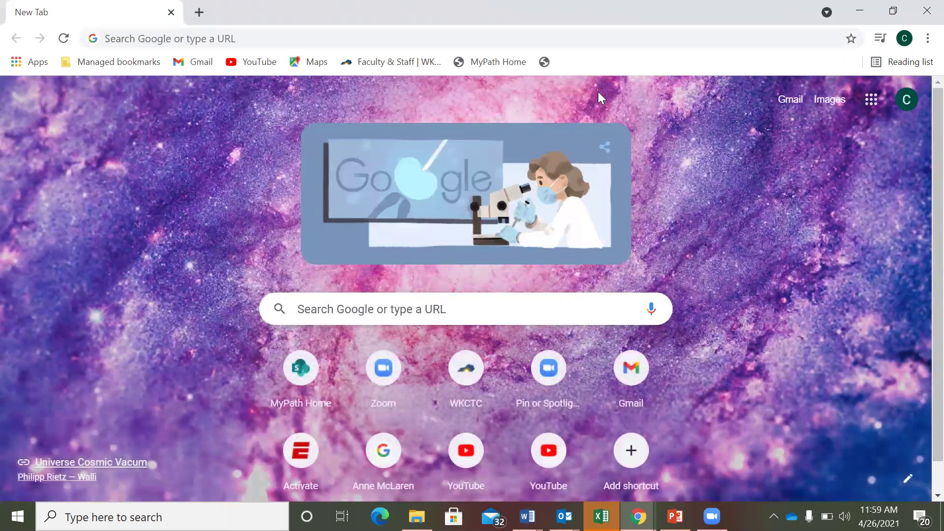